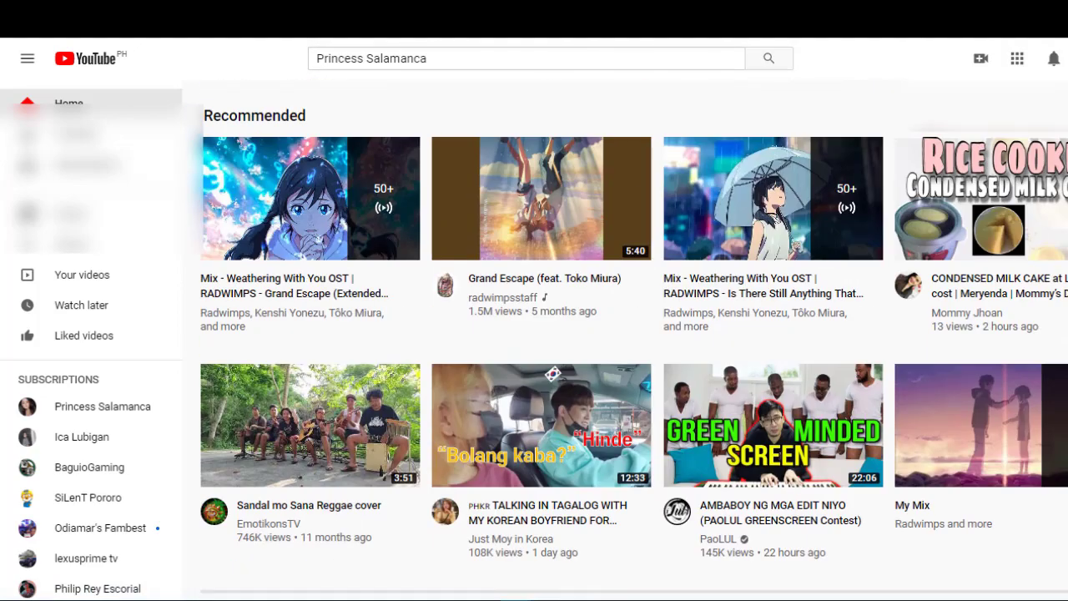
Step: Go from the avatar menu to Your channel, then into the YouTube Studio dashboard
click(1060, 59)
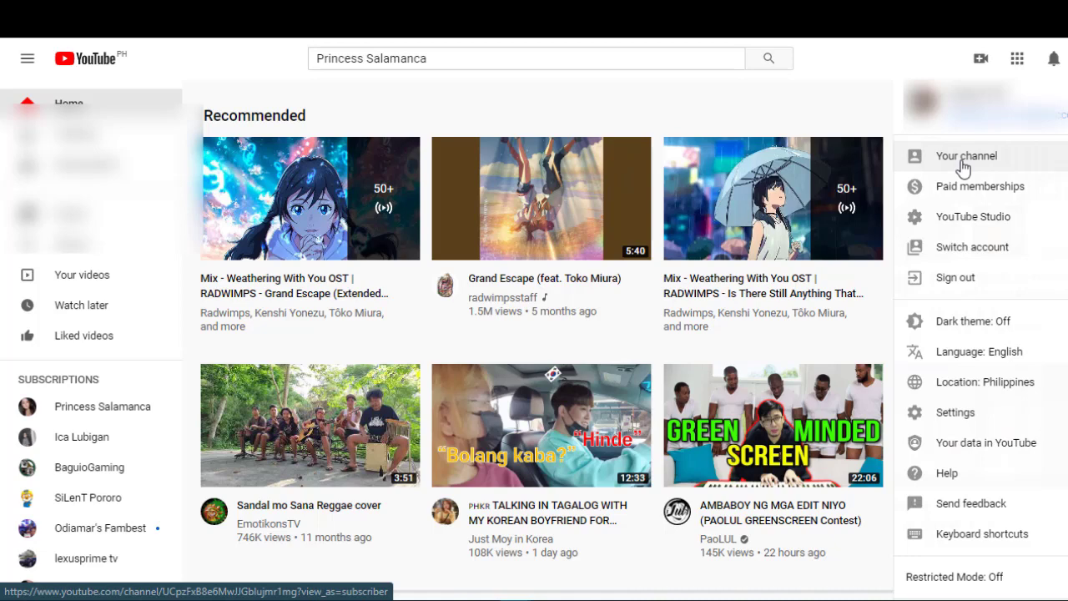
click(964, 159)
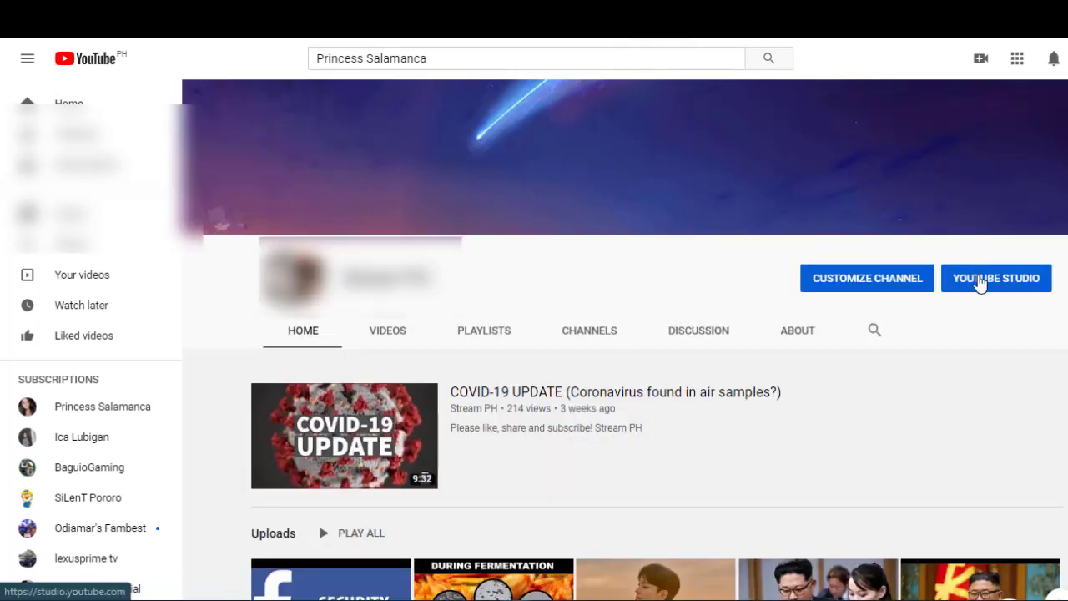
click(979, 283)
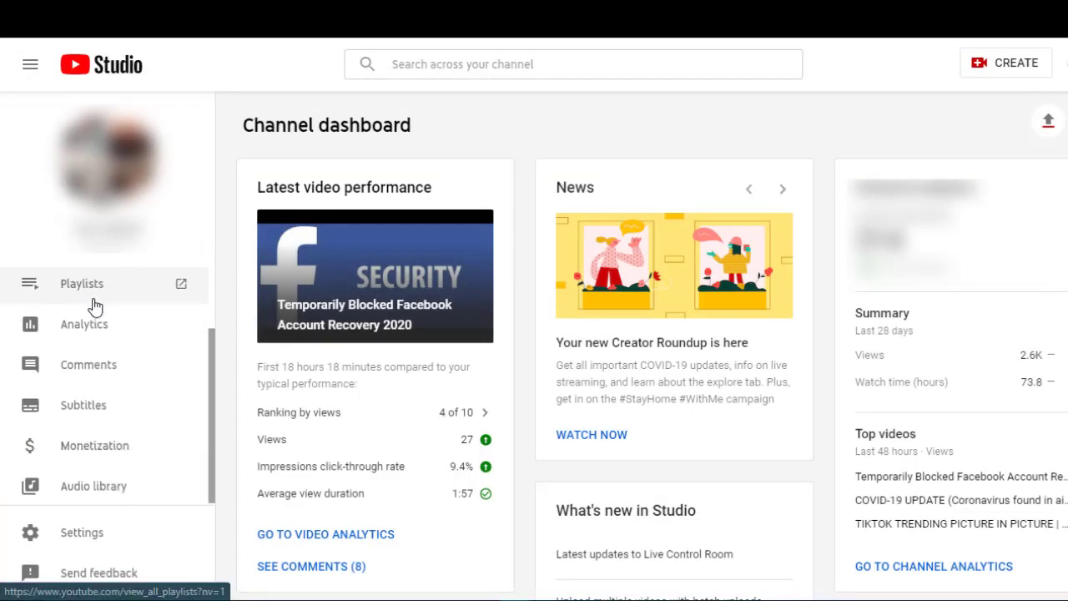
scroll(92, 305, up, 1)
scroll(95, 306, down, 1)
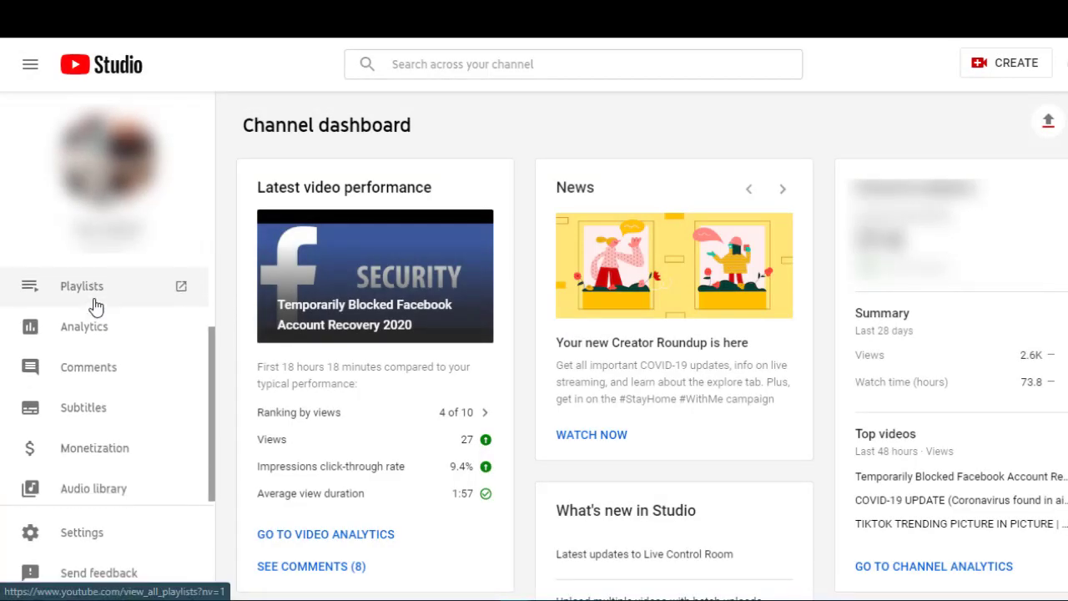
Step: Open Monetization and review the 314 subscribers and 73 public watch hours counters
click(90, 455)
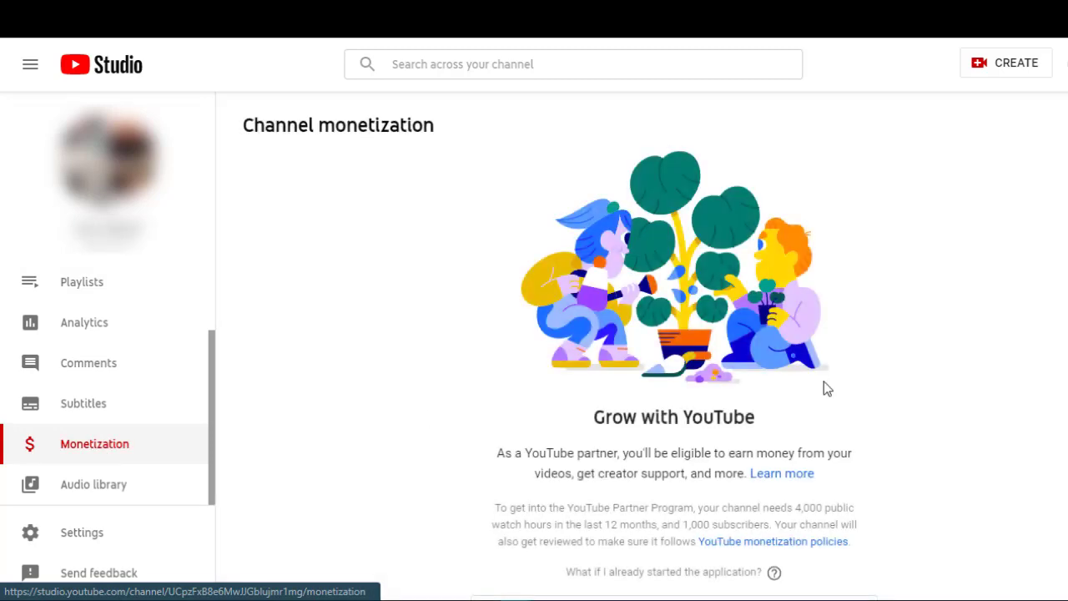
scroll(1057, 376, down, 1)
scroll(1057, 376, down, 2)
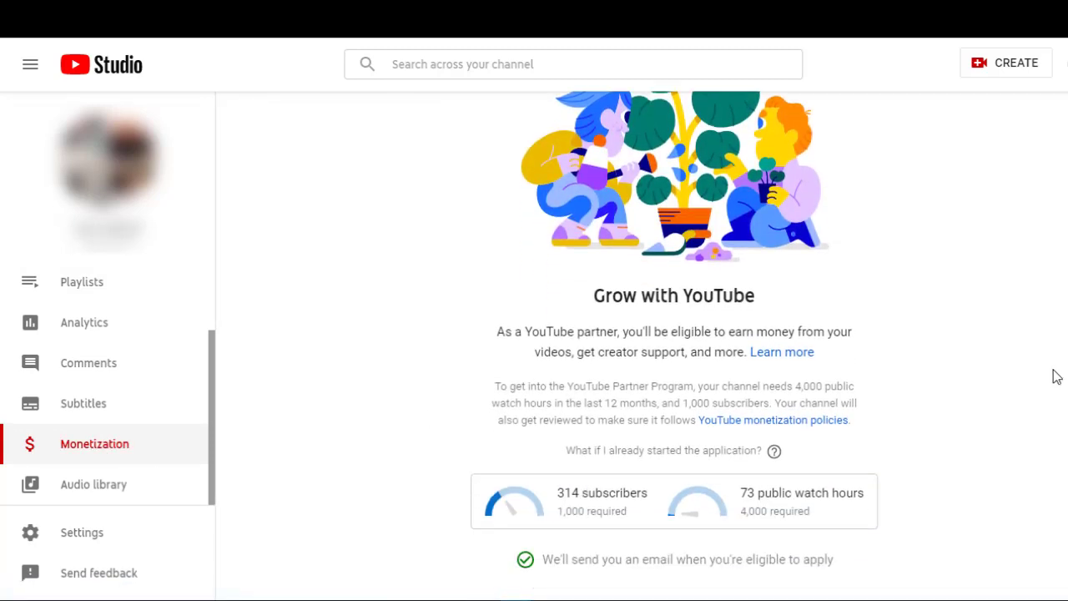
scroll(1056, 373, up, 1)
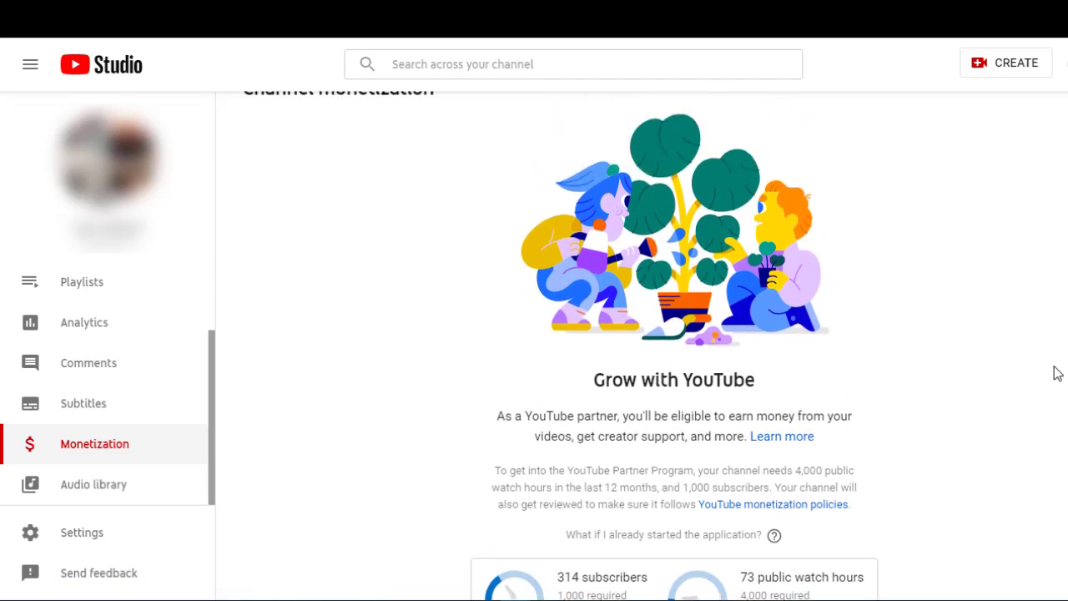
scroll(1057, 373, down, 1)
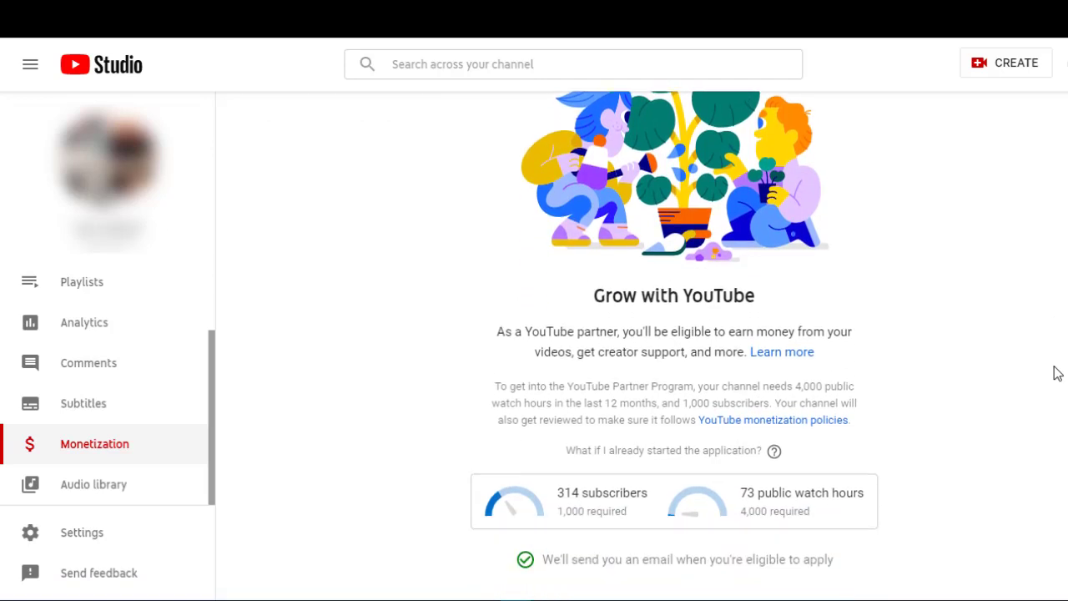
scroll(1057, 373, up, 2)
scroll(1057, 373, down, 1)
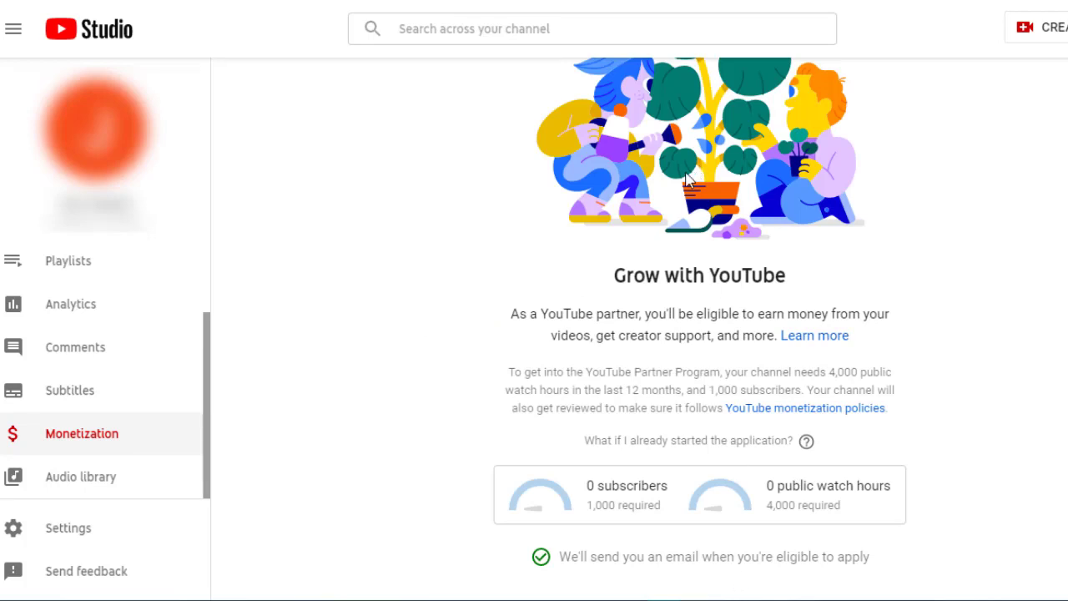
Step: Send feedback reading 'my public watch hour is not updating please help me resolve this issue'
click(95, 571)
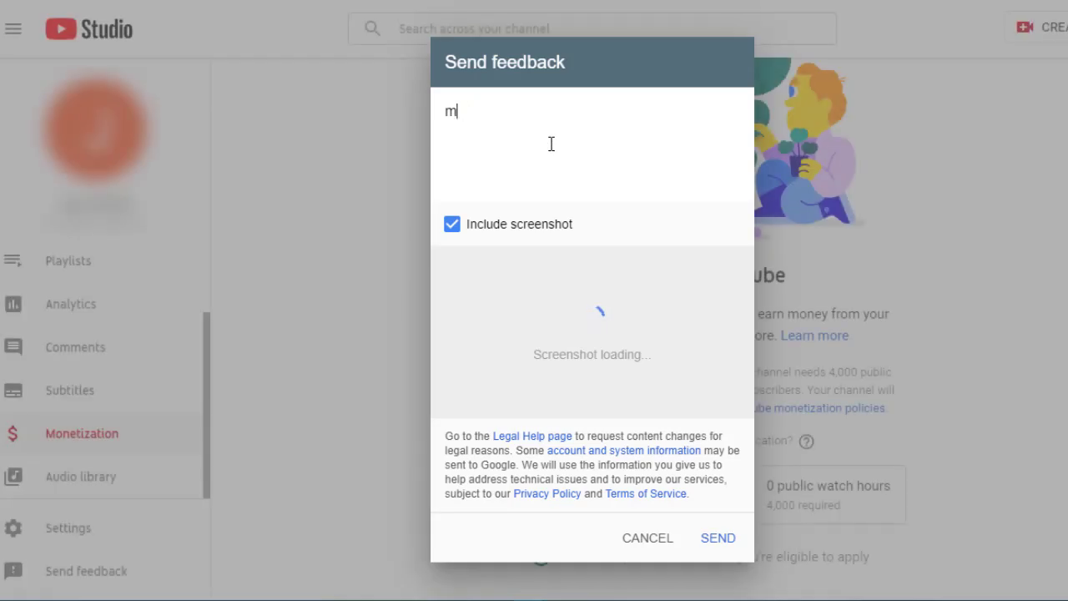
text(my )
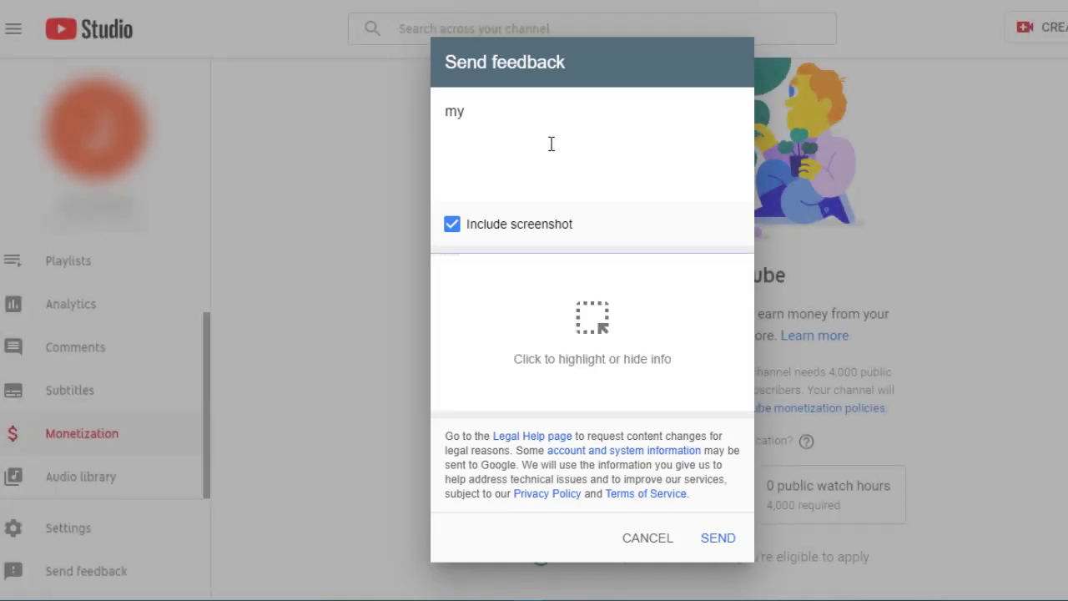
text(public watch hours)
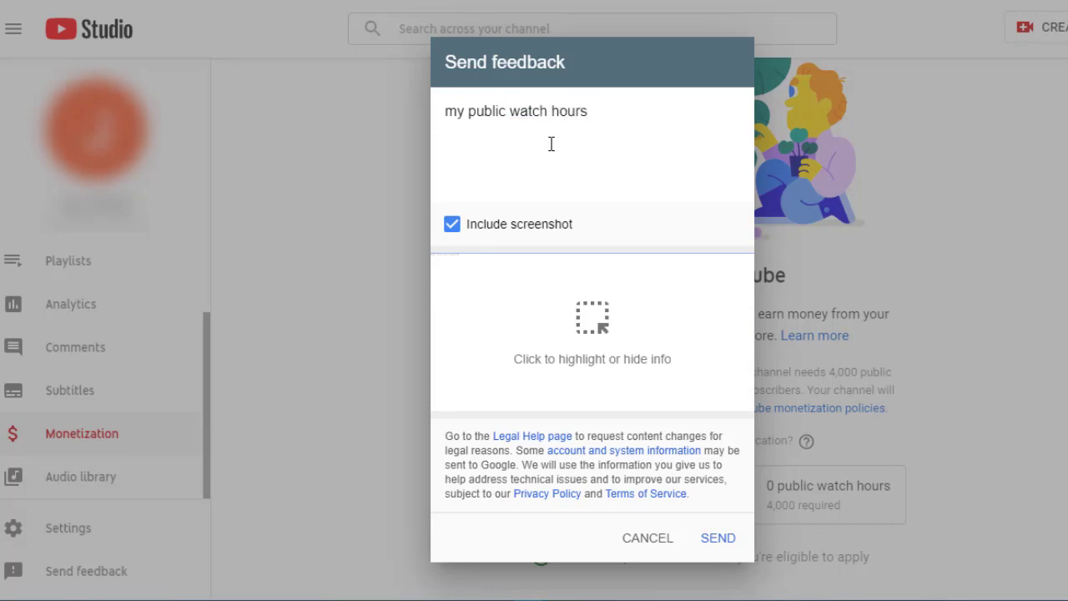
key(BackSpace)
text(is not updating plesa)
key(BackSpace)
key(BackSpace)
text(ase )
text(help)
text( em)
key(BackSpace)
key(BackSpace)
text(me resolve this issue)
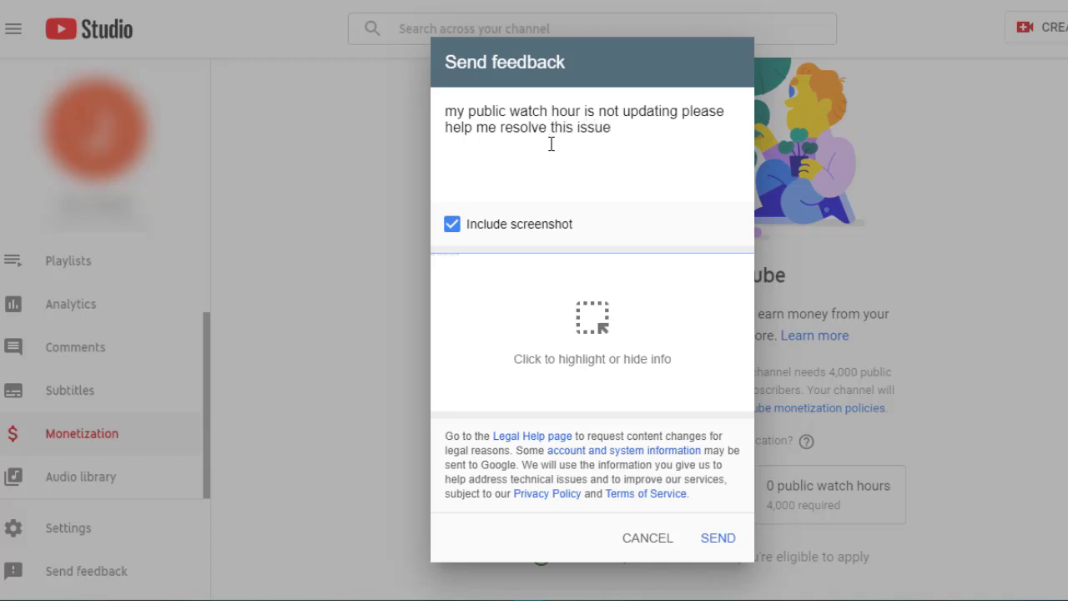
Step: Highlight the monetization card in yellow on the attached feedback screenshot
click(591, 328)
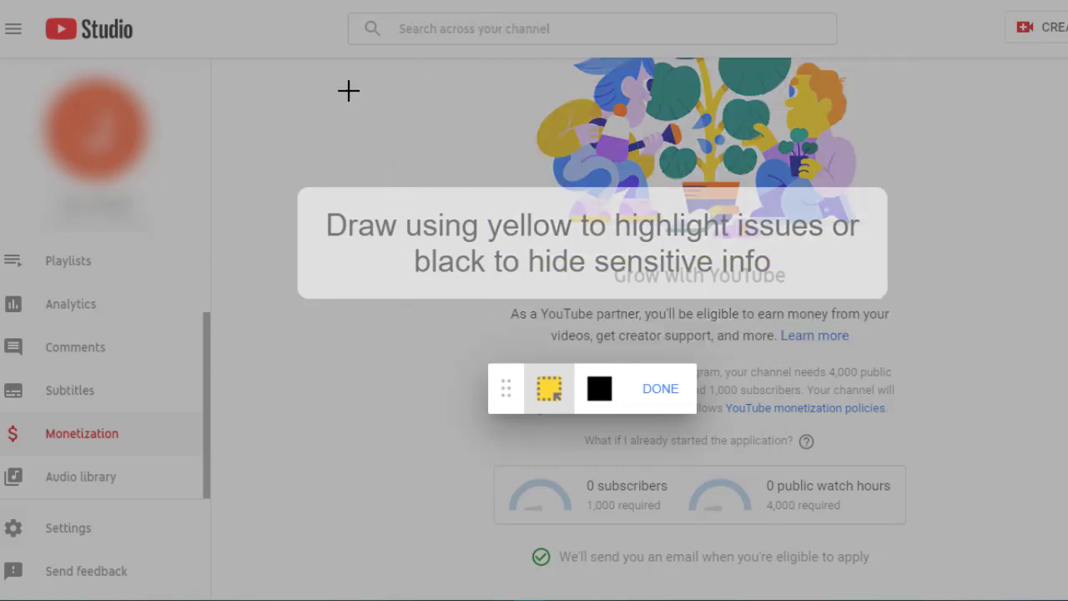
drag(351, 80, 1001, 580)
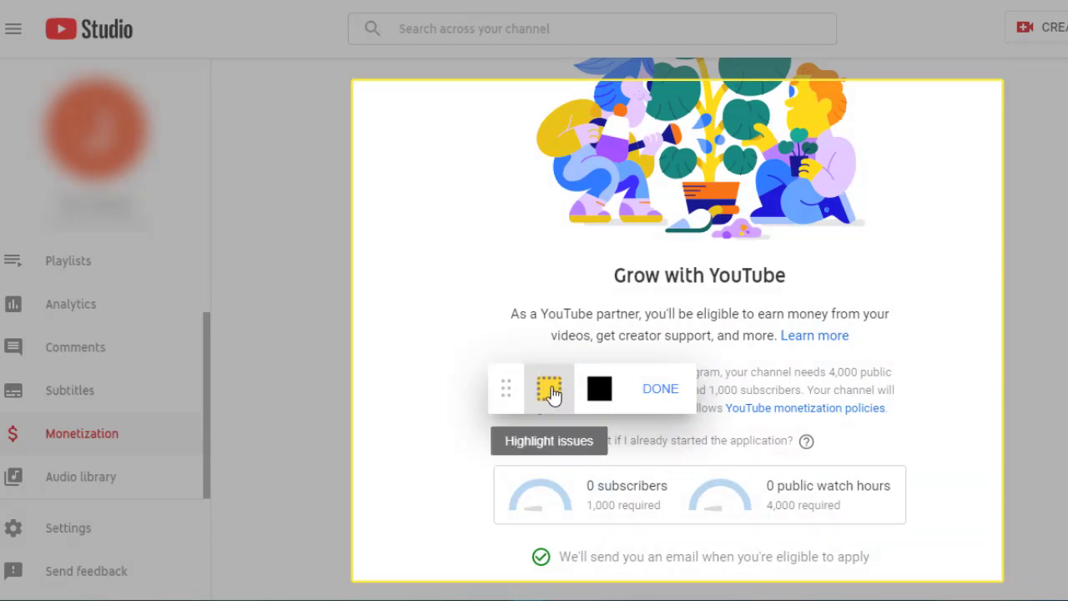
click(551, 391)
mouse_move(677, 329)
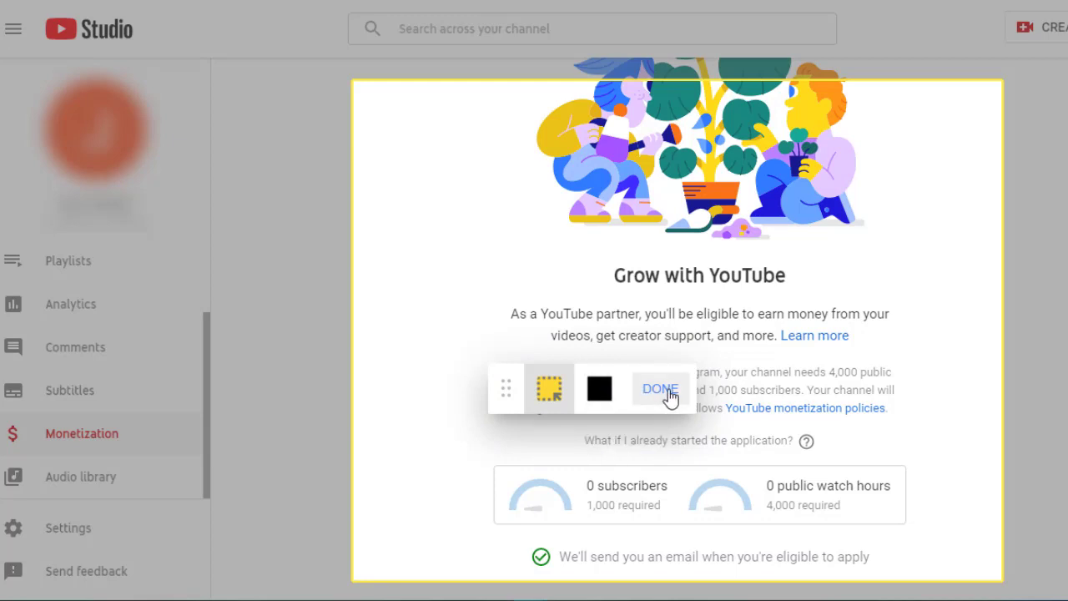
click(664, 390)
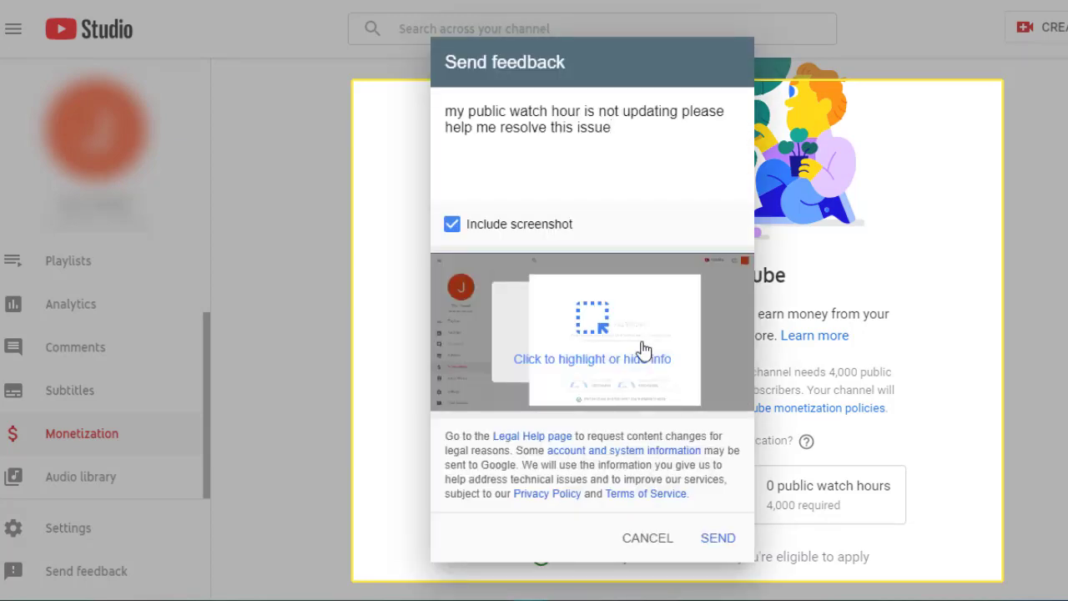
Step: Send the feedback report with its highlighted screenshot
click(717, 538)
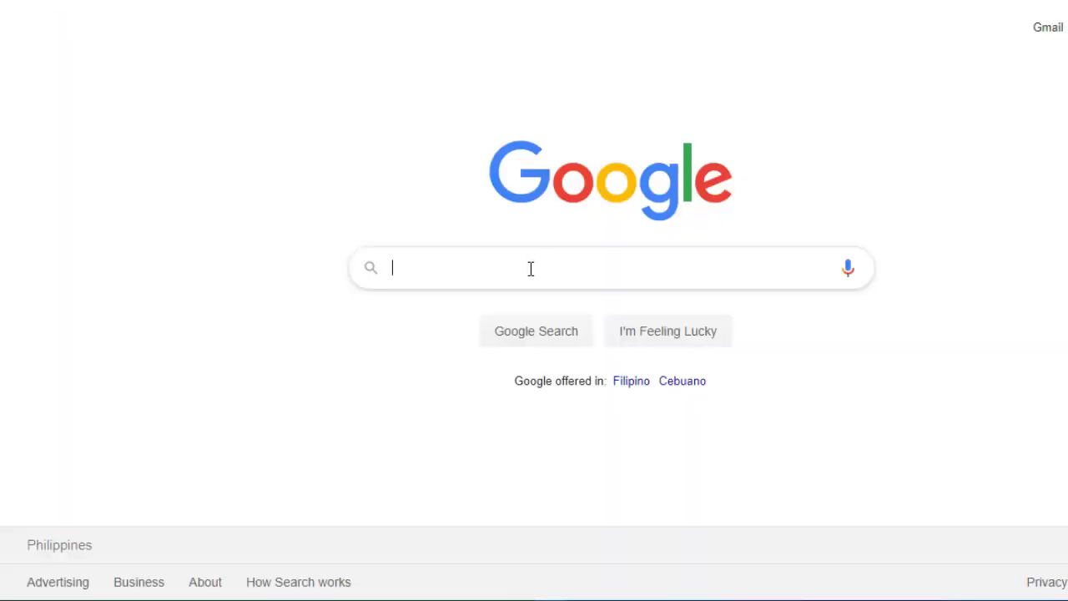
Step: Google 'public watch hours' via the autocomplete suggestion and scroll the results
click(531, 269)
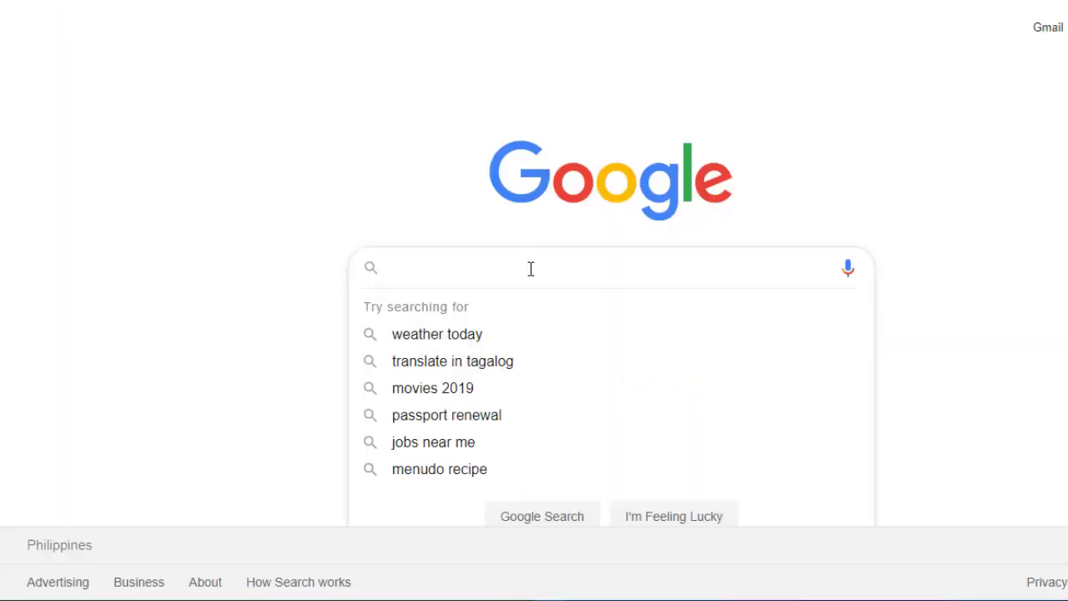
text(p)
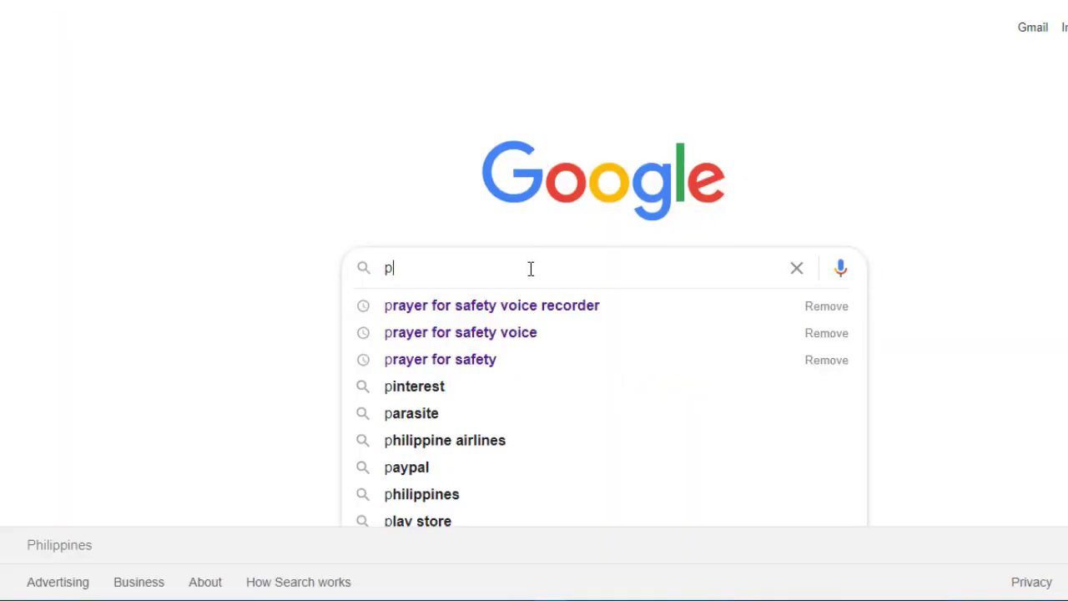
text(ublic wa)
key(Down)
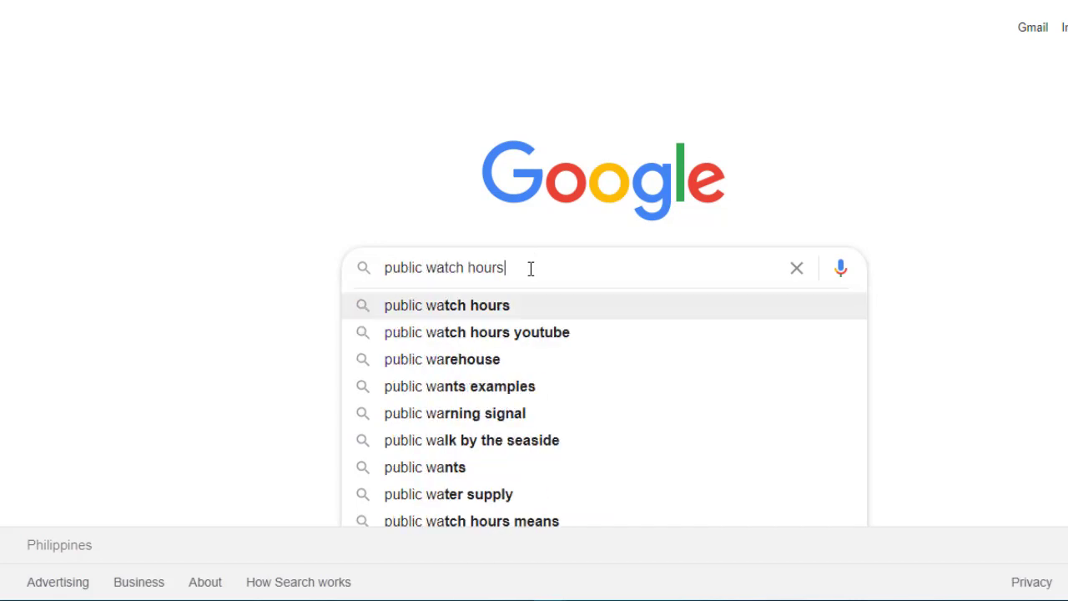
key(Return)
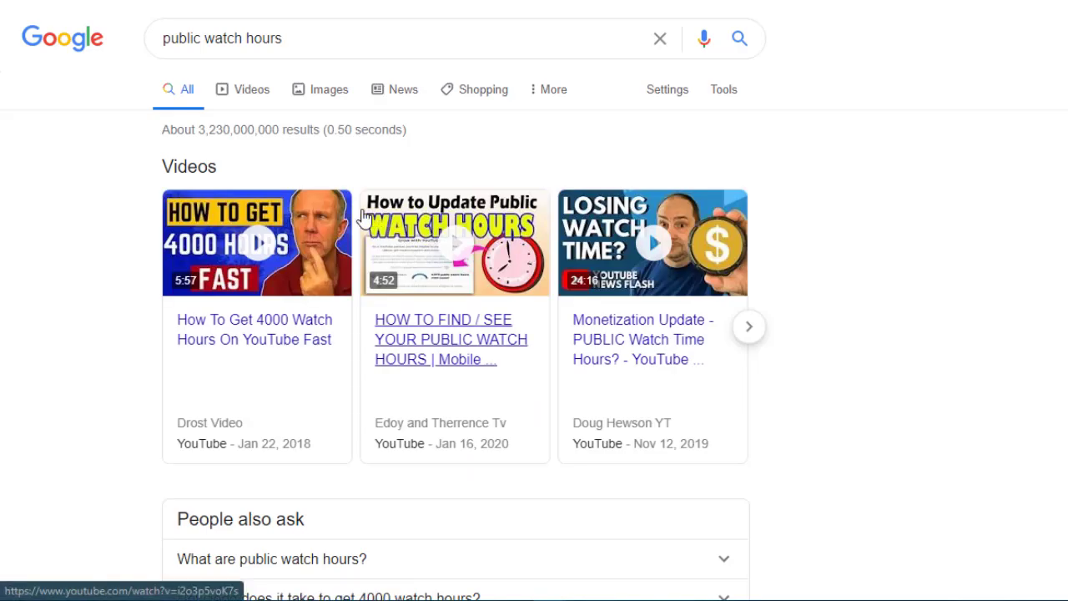
scroll(710, 122, down, 4)
scroll(67, 401, down, 1)
Step: Open the YouTube Help thread about only 38 public watch hours and read the question
click(170, 328)
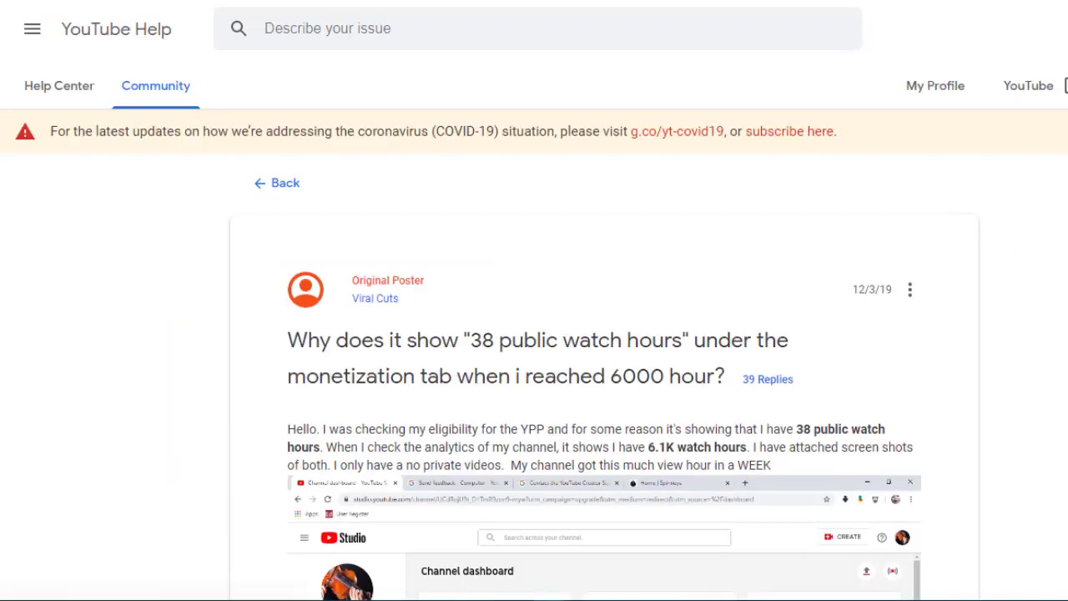
scroll(934, 228, down, 3)
scroll(933, 227, down, 2)
scroll(934, 227, down, 2)
scroll(605, 334, down, 5)
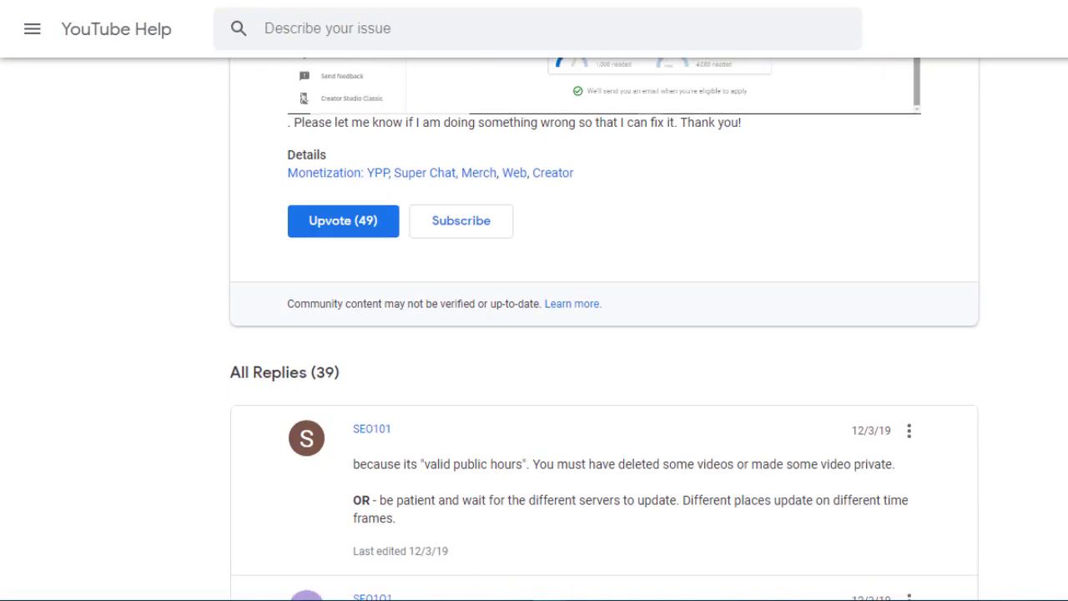
scroll(604, 334, down, 2)
scroll(605, 334, down, 1)
scroll(605, 334, down, 3)
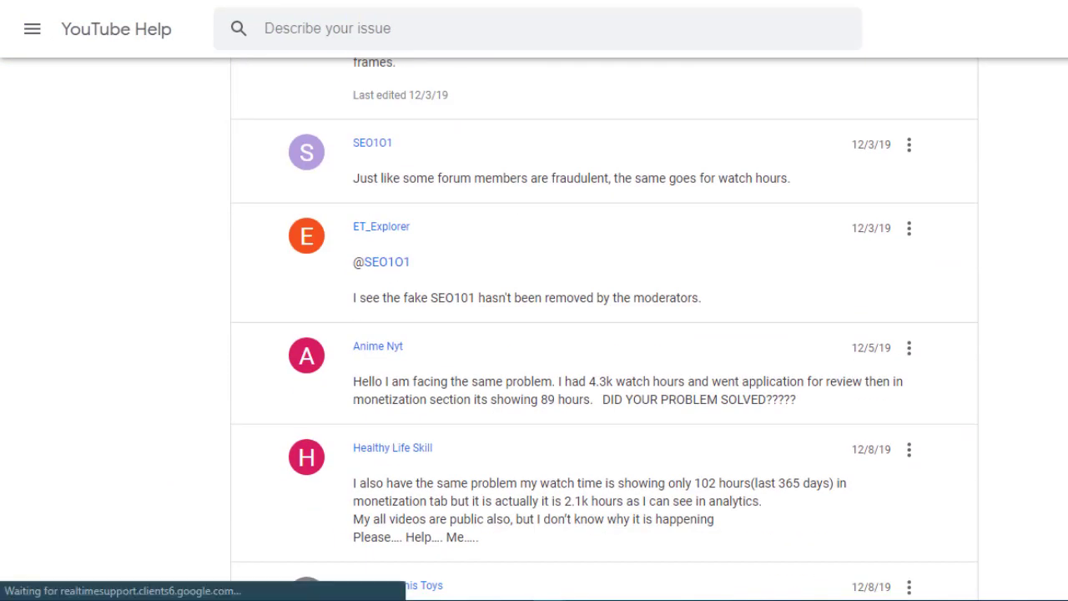
scroll(605, 334, up, 3)
scroll(604, 334, up, 5)
scroll(604, 334, up, 5)
scroll(604, 334, up, 4)
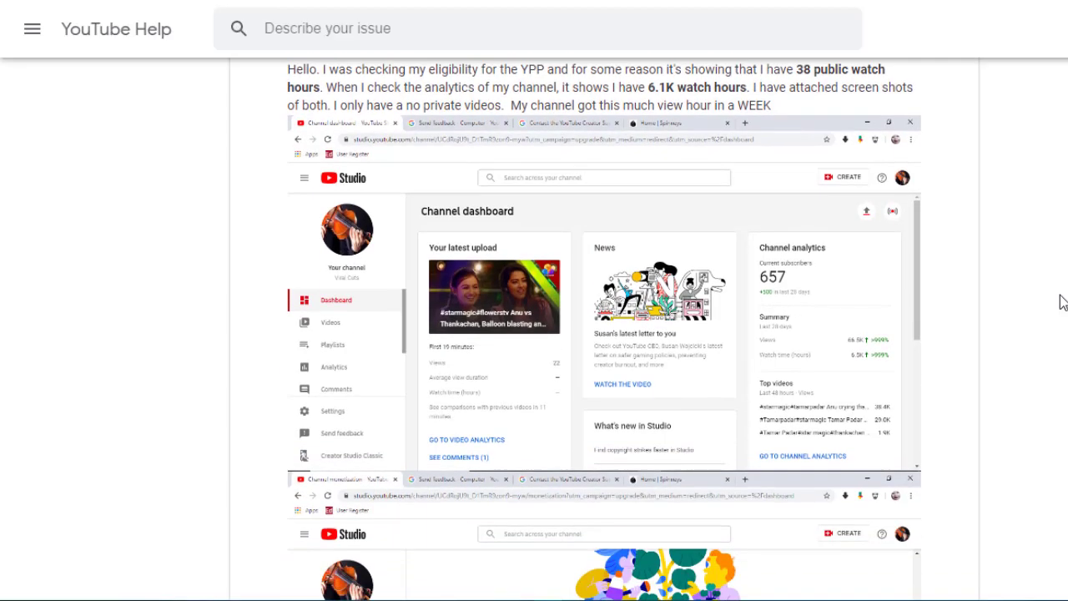
Step: Scroll through the replies where users report mismatched public watch hours
scroll(1062, 303, down, 3)
scroll(1062, 302, down, 2)
scroll(1062, 303, down, 3)
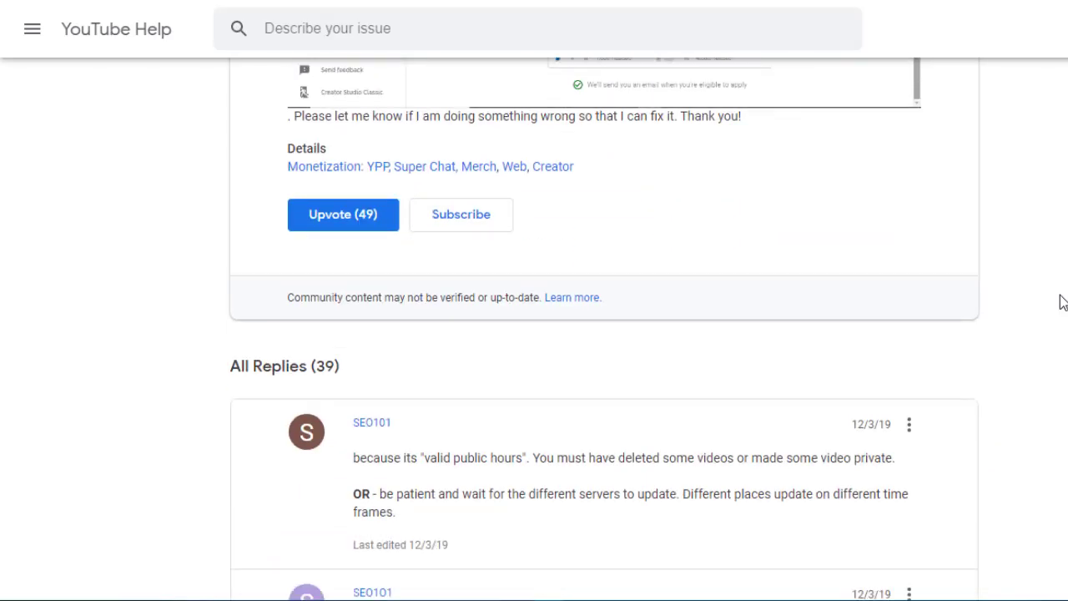
scroll(1062, 302, down, 1)
scroll(1061, 302, down, 2)
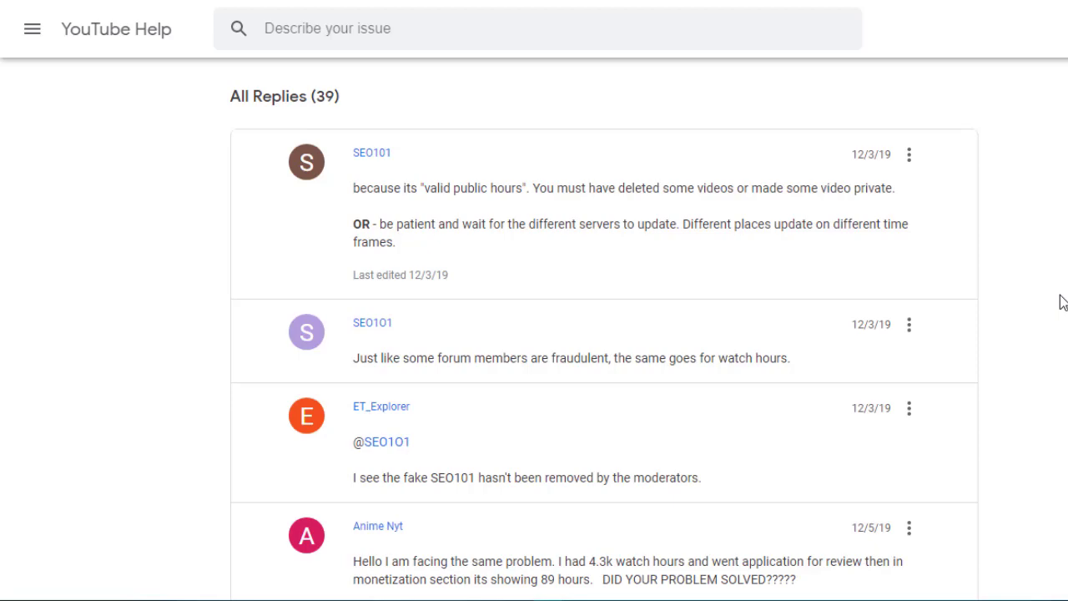
scroll(1062, 302, down, 3)
scroll(1062, 302, down, 1)
scroll(1062, 302, down, 2)
scroll(1062, 302, down, 2)
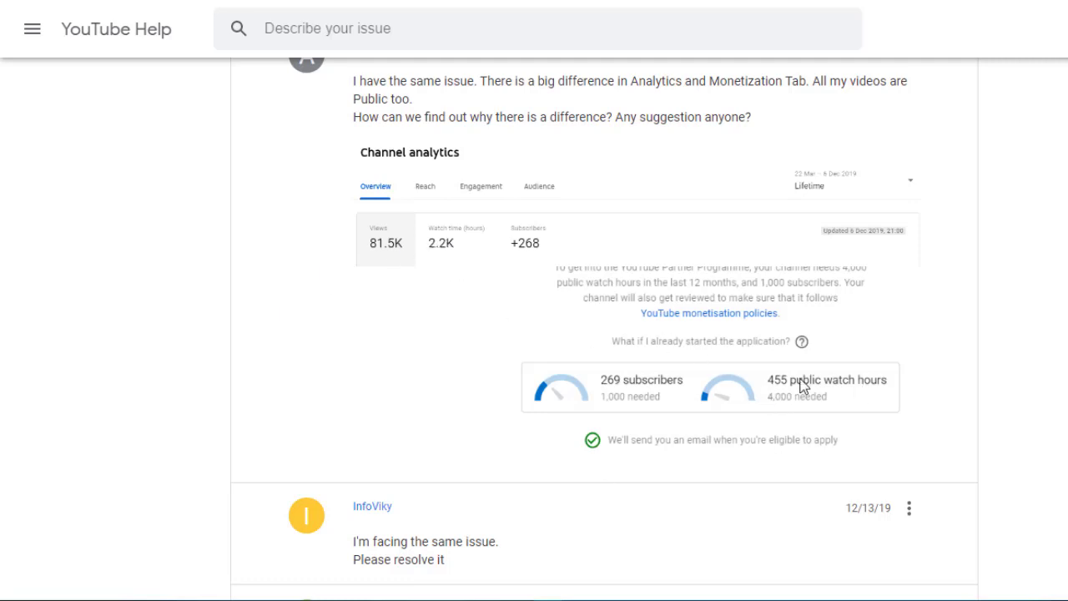
scroll(442, 231, down, 5)
scroll(442, 231, down, 4)
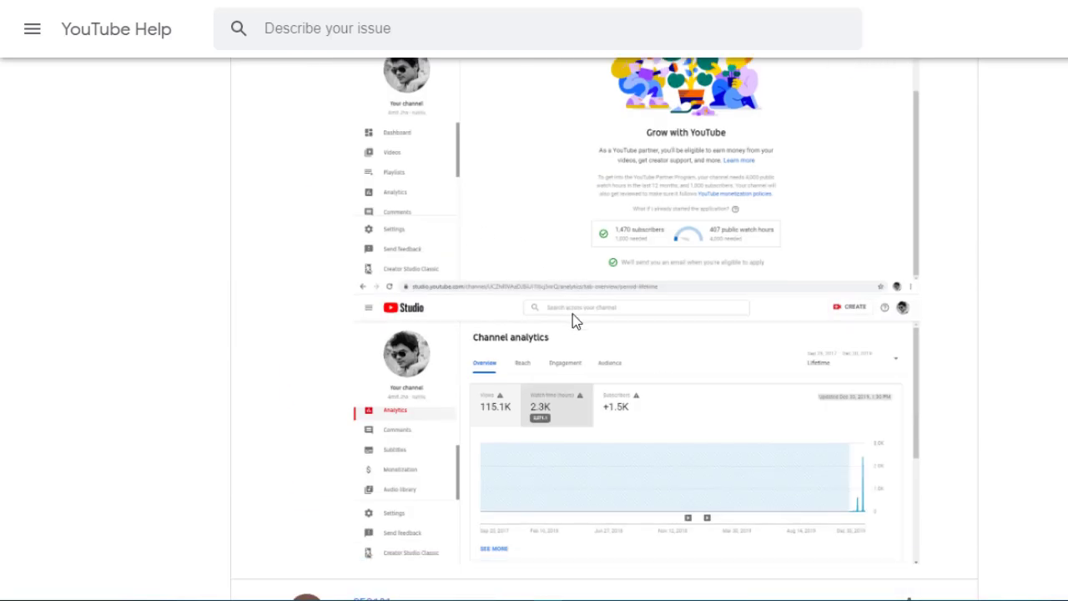
scroll(573, 317, down, 3)
scroll(573, 315, down, 2)
scroll(573, 312, down, 4)
scroll(573, 312, down, 4)
scroll(574, 310, down, 2)
scroll(574, 317, down, 2)
scroll(574, 317, down, 1)
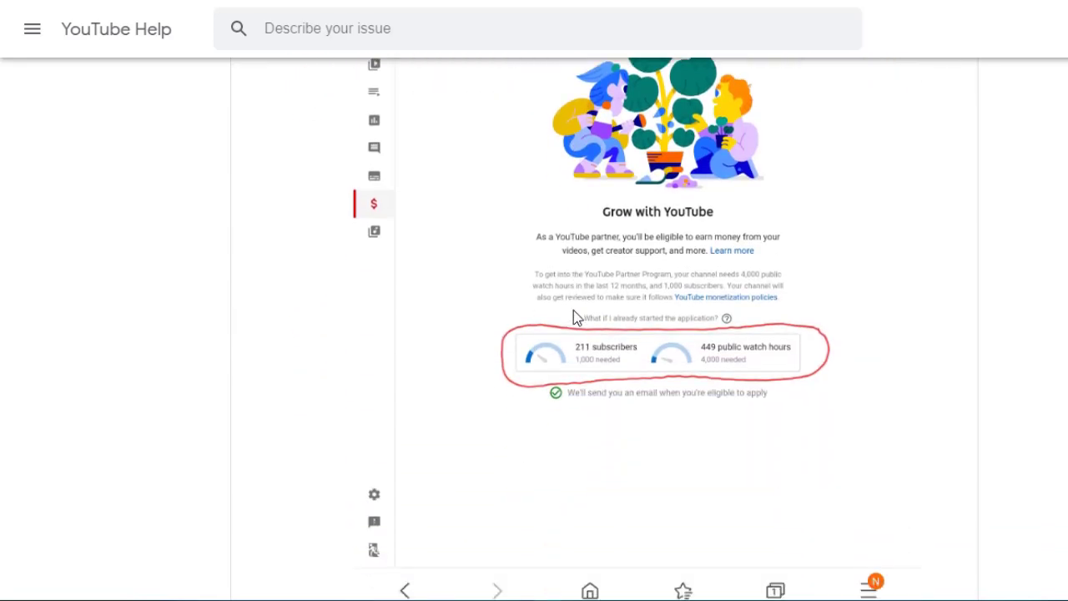
scroll(574, 316, down, 3)
scroll(574, 316, down, 4)
scroll(573, 317, down, 1)
scroll(556, 292, down, 1)
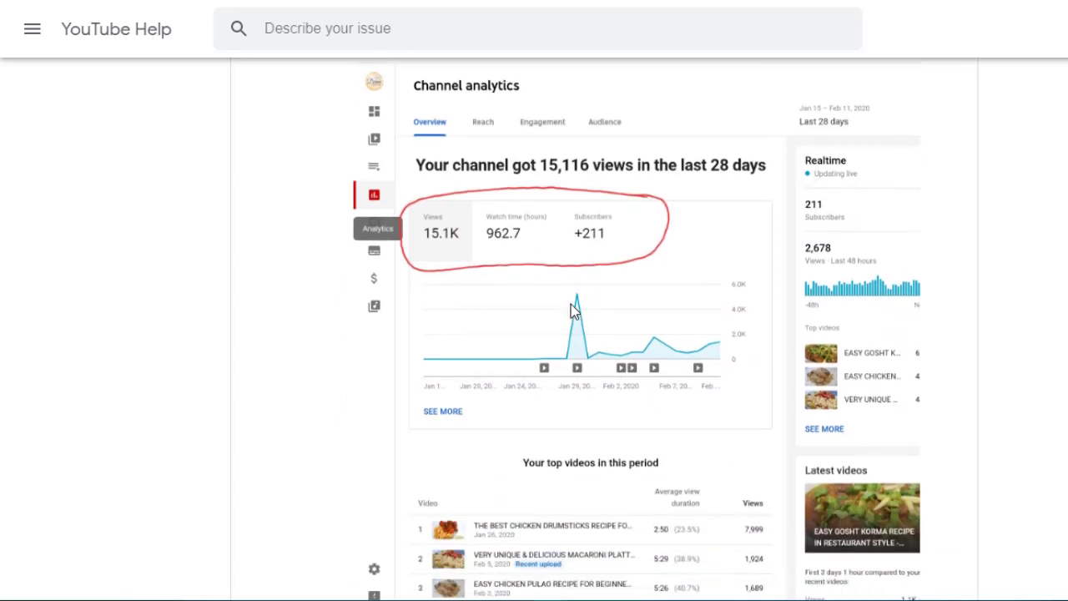
scroll(454, 255, down, 2)
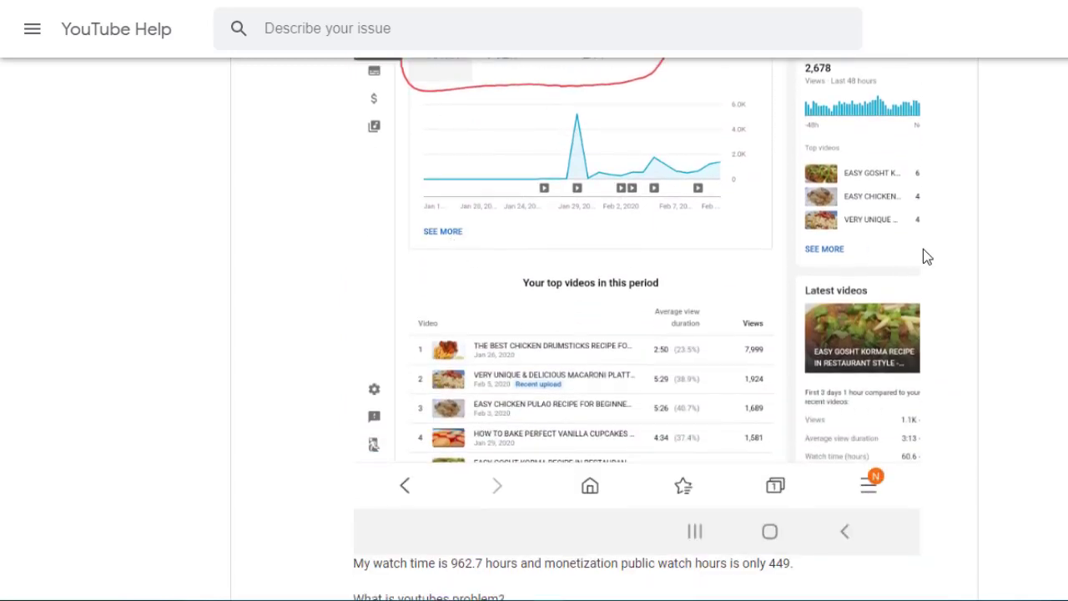
scroll(923, 248, down, 1)
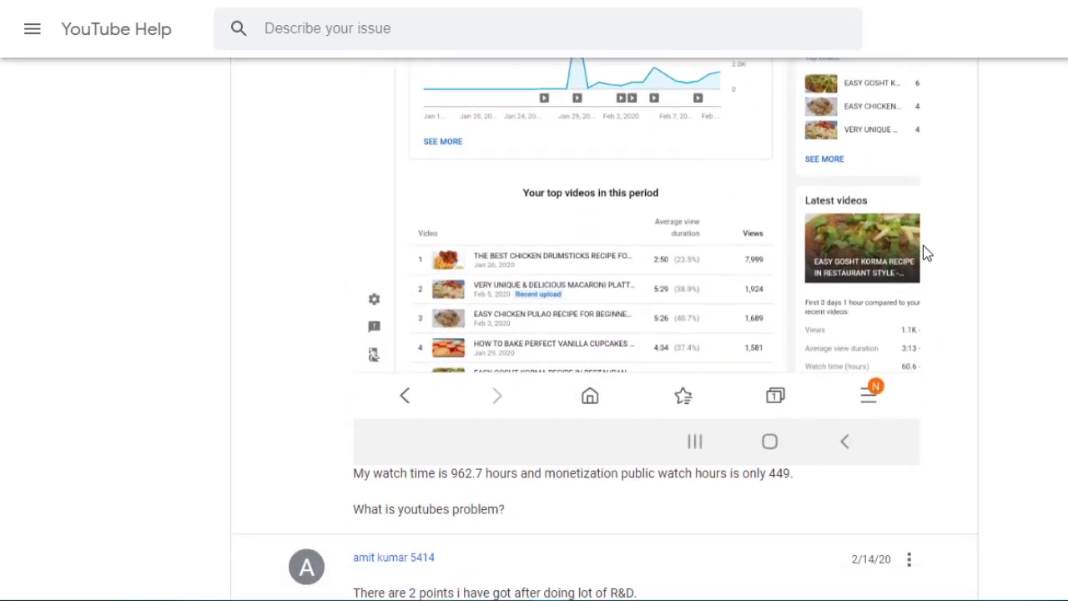
scroll(924, 250, down, 1)
scroll(925, 250, down, 2)
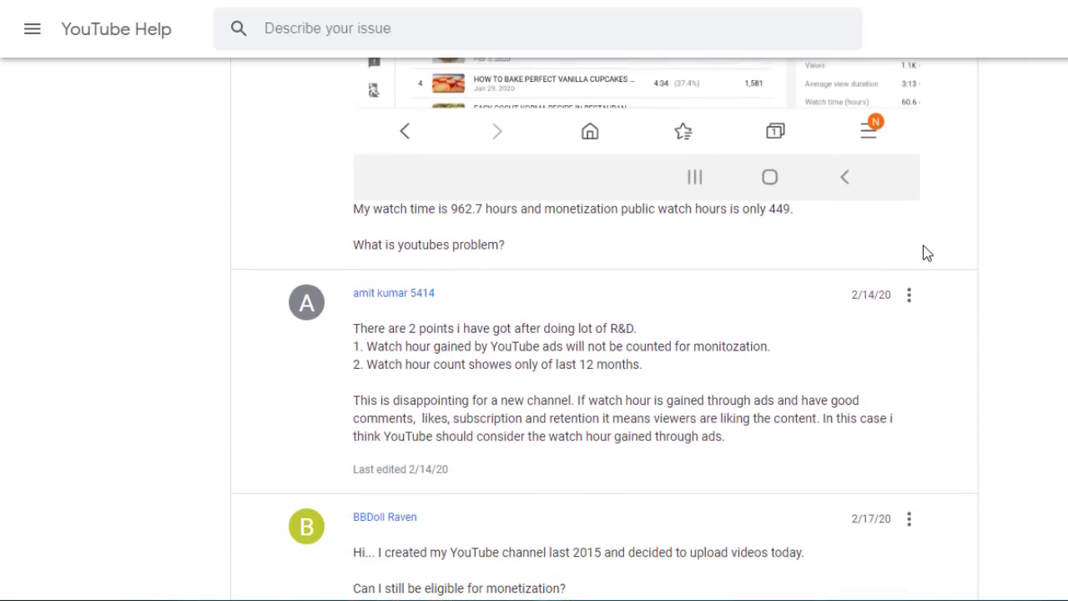
scroll(925, 250, down, 2)
scroll(925, 251, down, 3)
scroll(925, 250, down, 3)
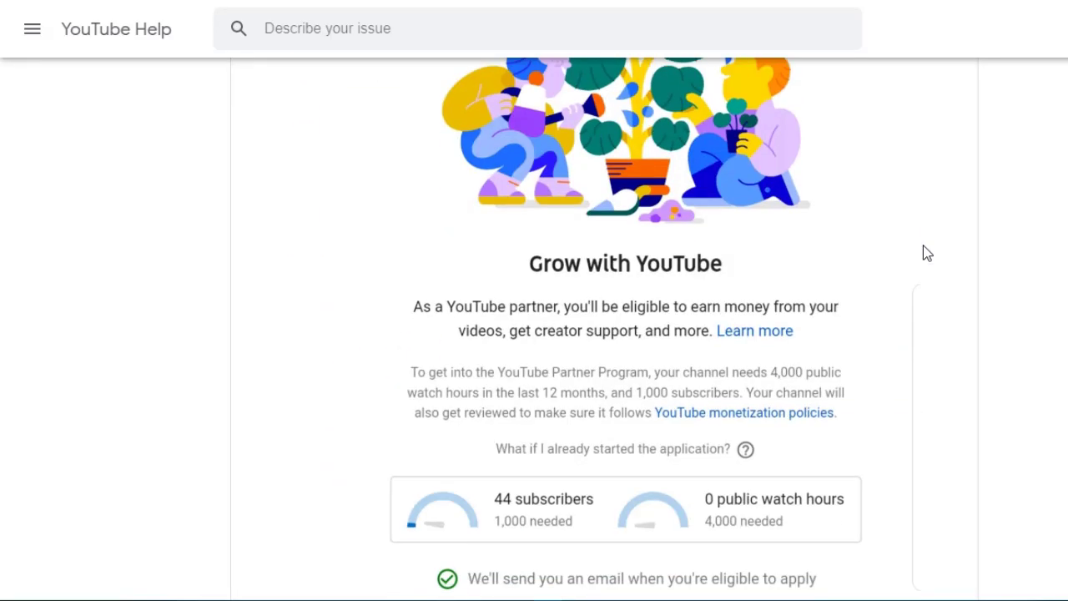
scroll(927, 253, down, 4)
scroll(927, 252, down, 5)
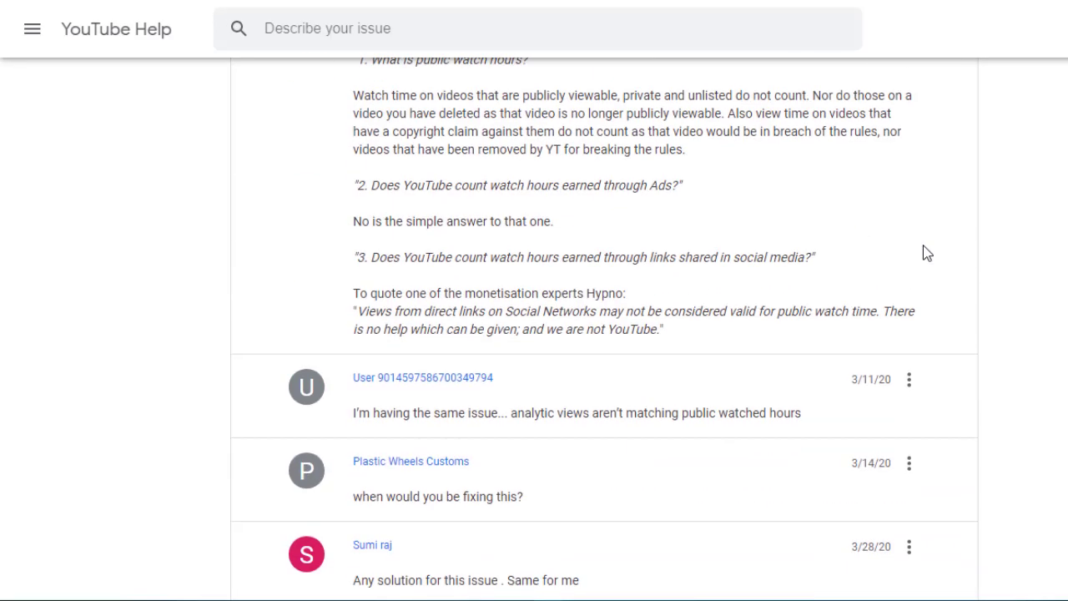
scroll(925, 252, down, 4)
scroll(924, 252, down, 4)
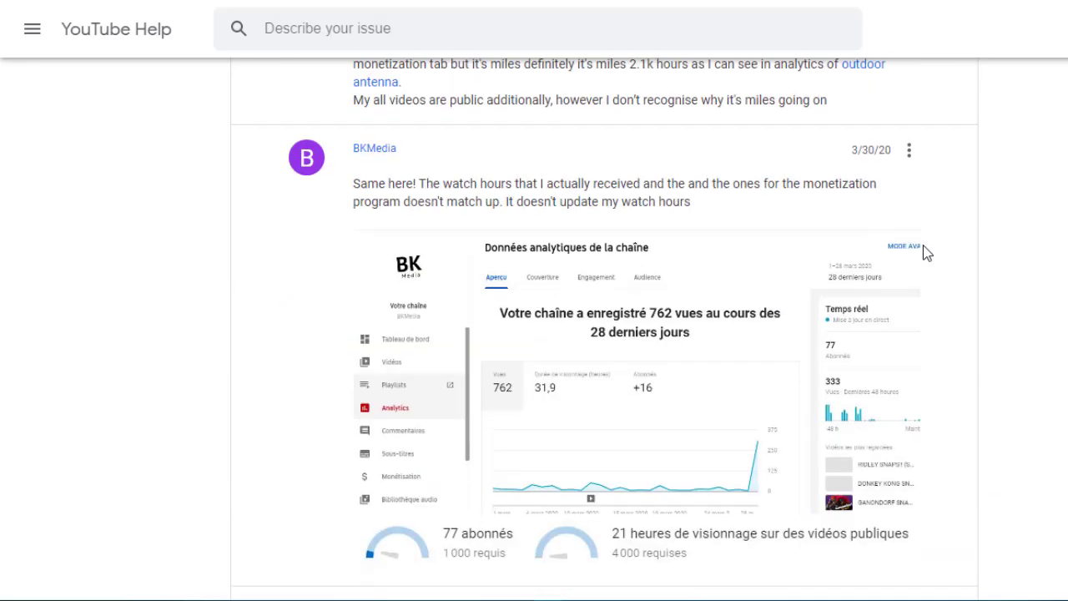
scroll(927, 252, down, 4)
scroll(926, 252, down, 3)
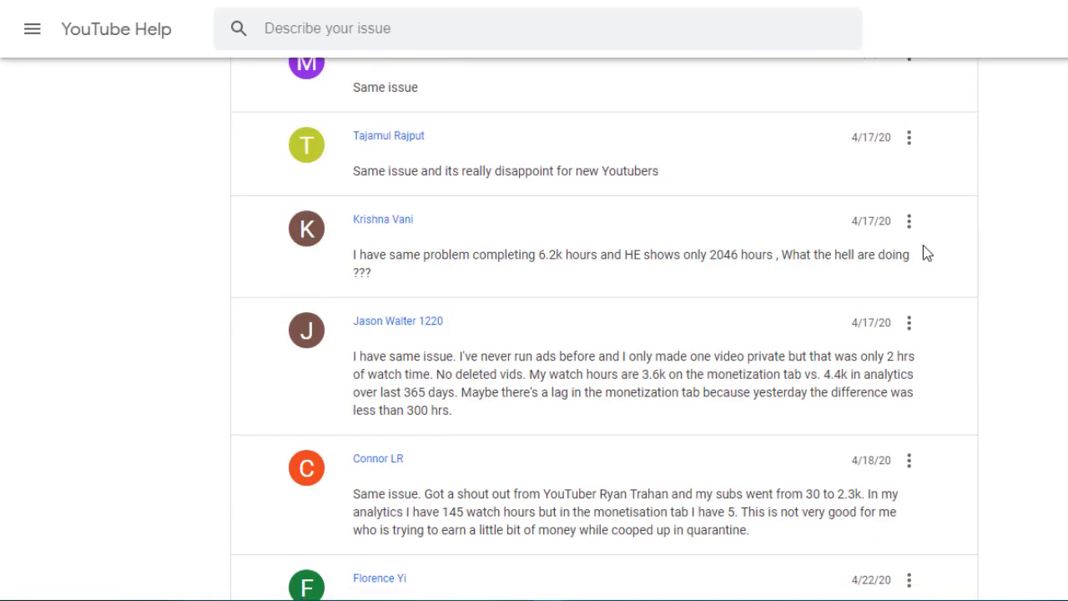
scroll(927, 252, down, 2)
scroll(927, 252, down, 3)
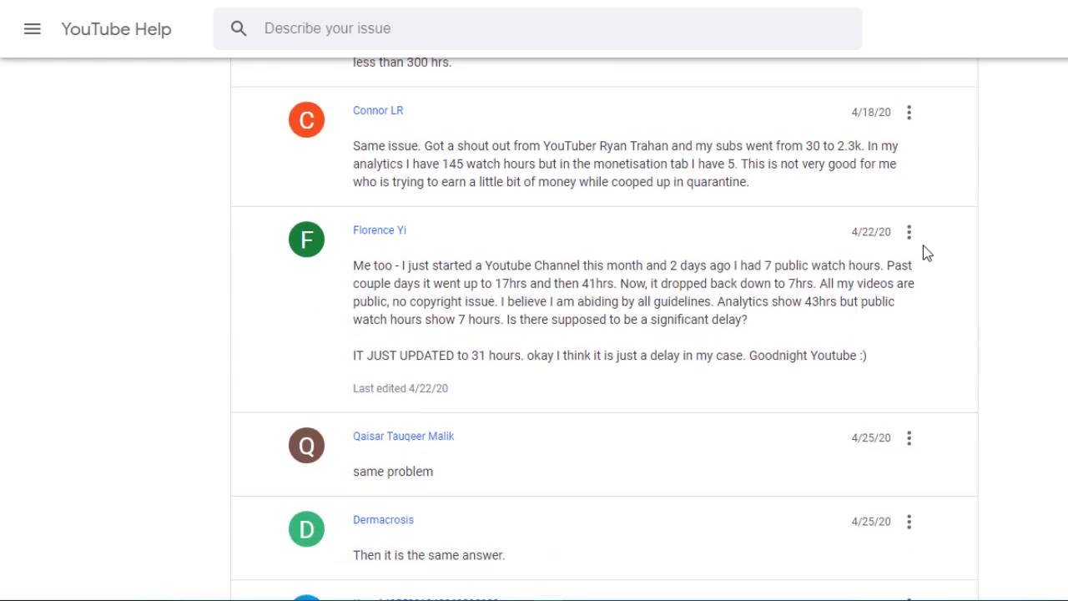
scroll(927, 252, down, 4)
scroll(926, 252, up, 5)
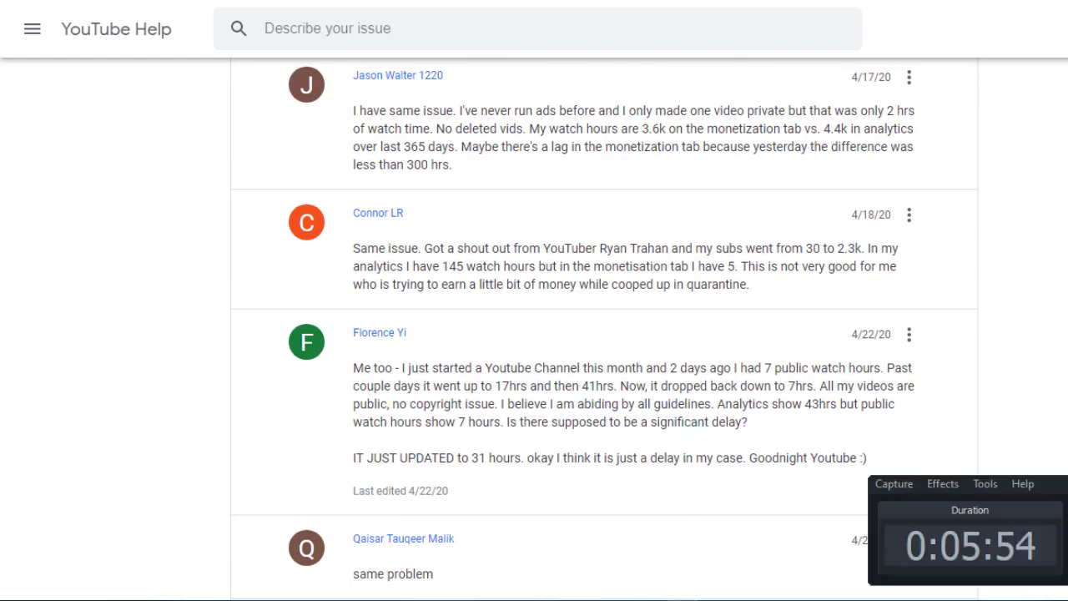